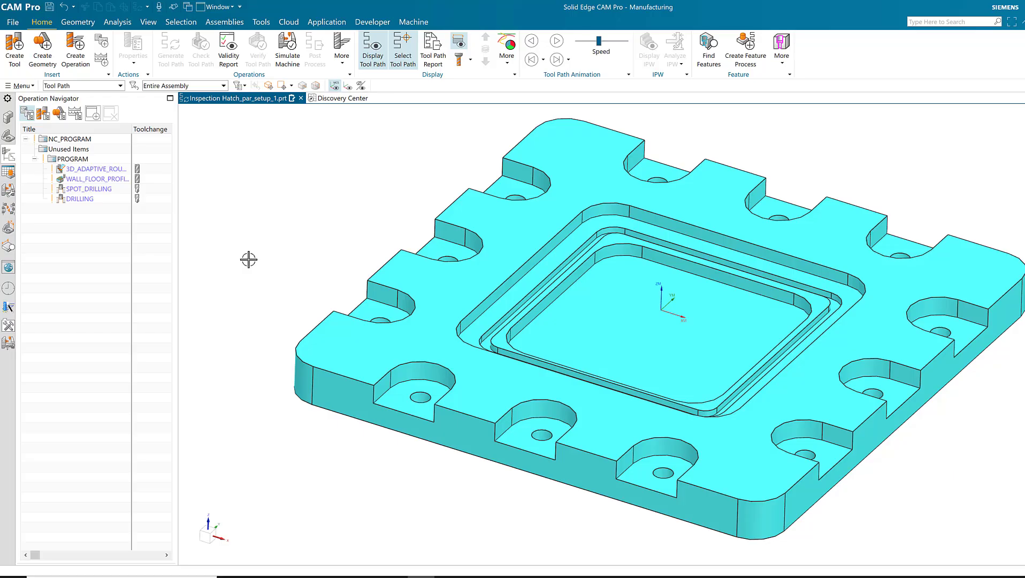
Review the tool paths of the adaptive roughing, wall floor profiling, spot drilling and drilling operations on the first pocket.
{"action": "double_click", "coordinate": [97, 169]}
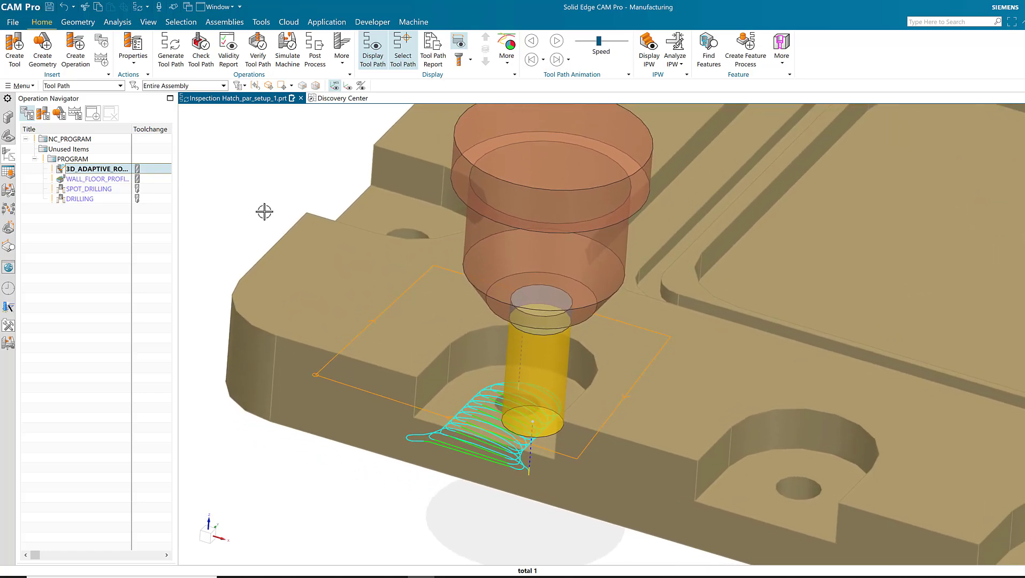
{"action": "left_click", "coordinate": [103, 181]}
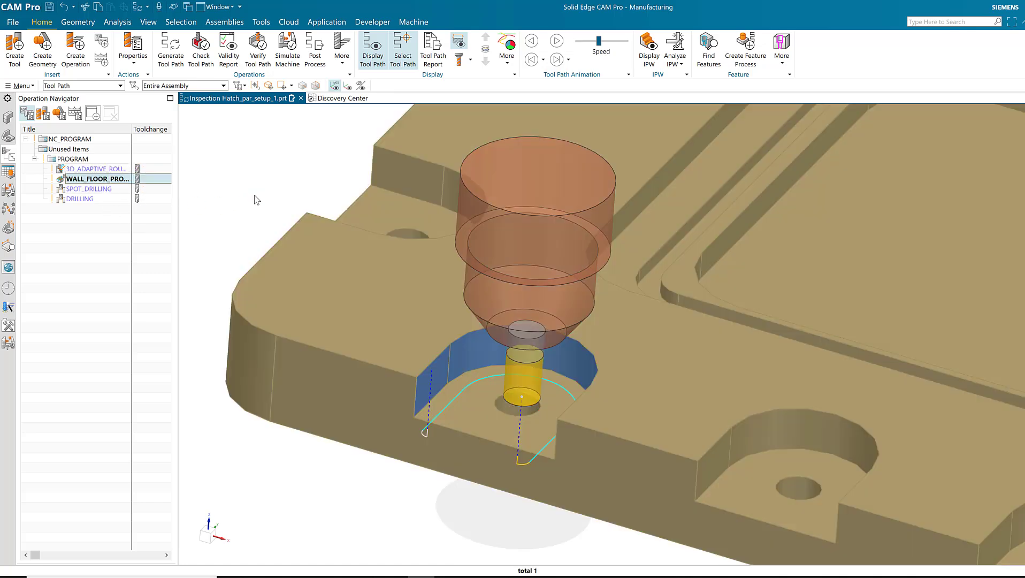
{"action": "left_click", "coordinate": [101, 190]}
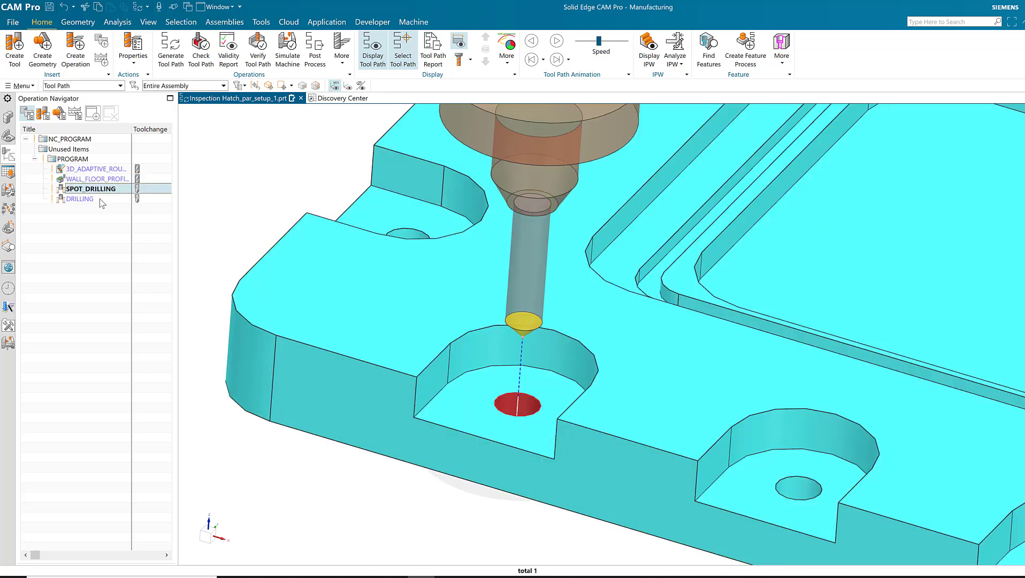
{"action": "left_click", "coordinate": [75, 199]}
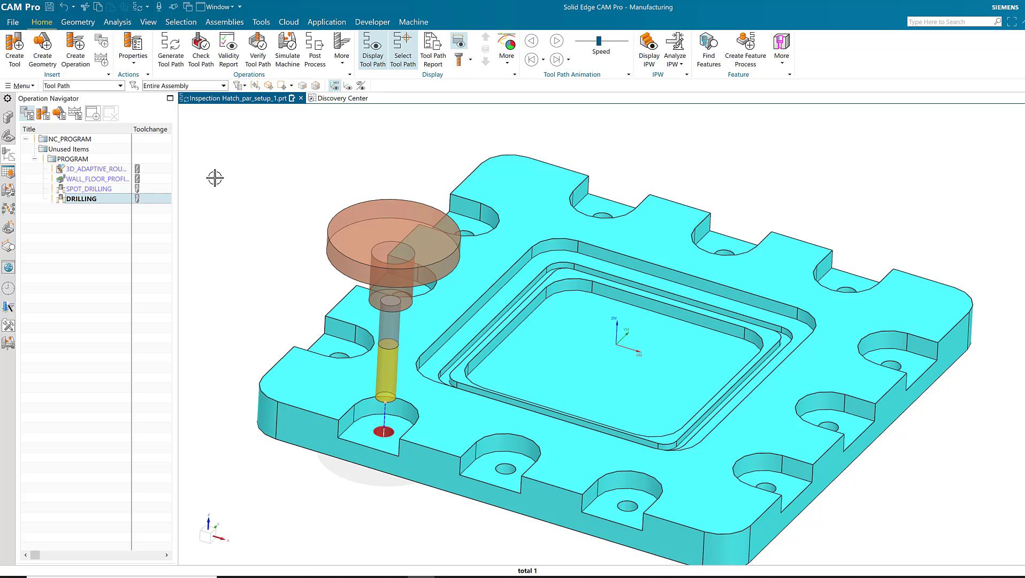
Transform the four pocket operations by translating them 100 along XC as two instances, with YC and ZC deltas of 0.
{"action": "left_click", "coordinate": [108, 169]}
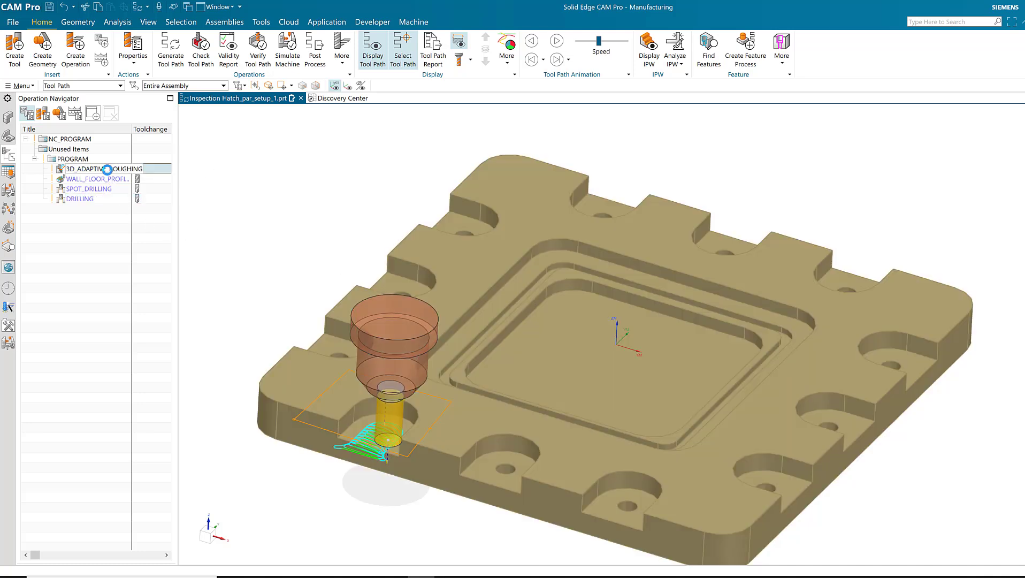
{"action": "left_click", "coordinate": [99, 200], "text": "shift"}
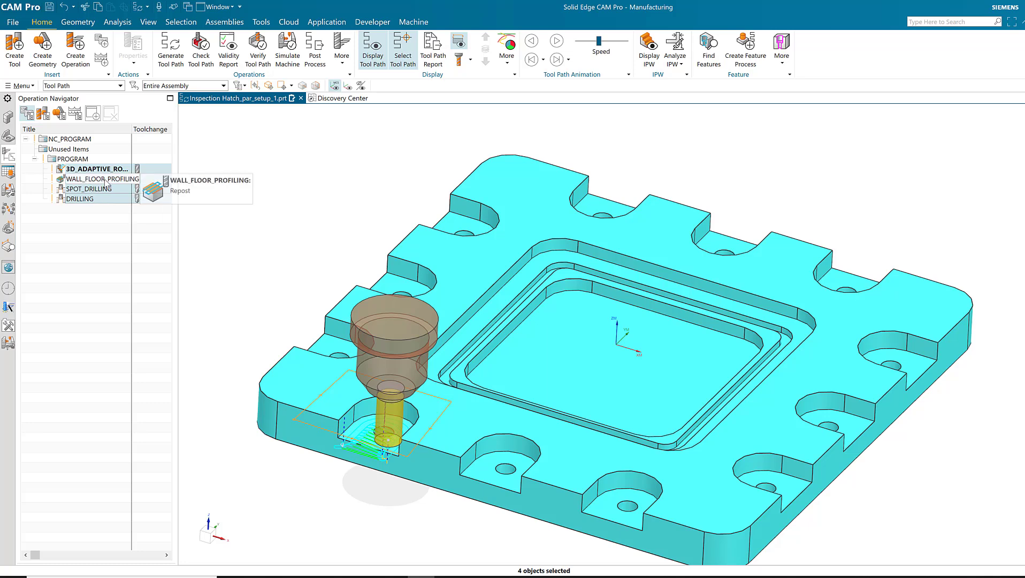
{"action": "right_click", "coordinate": [106, 183]}
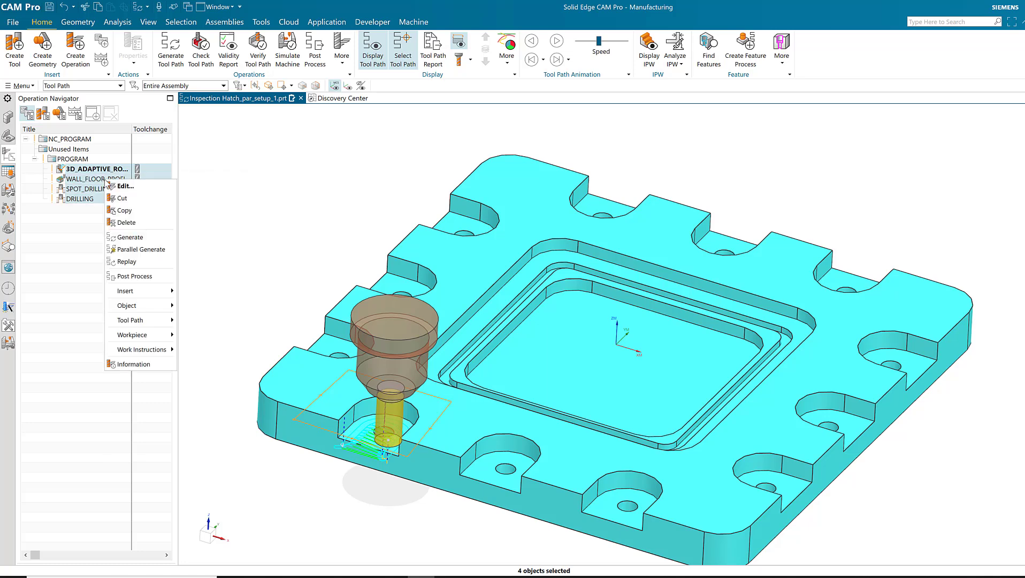
{"action": "mouse_move", "coordinate": [145, 310]}
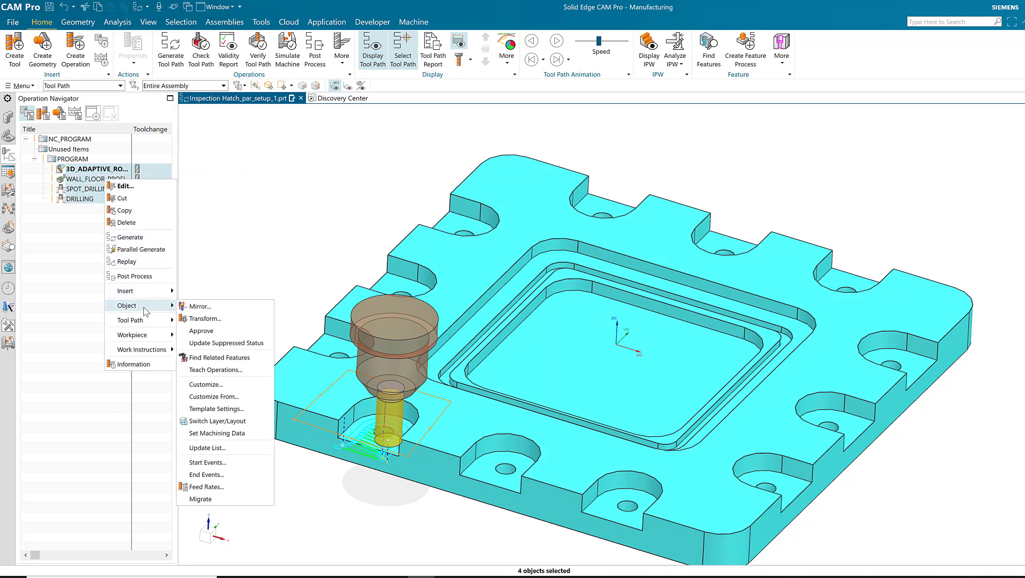
{"action": "left_click", "coordinate": [208, 318]}
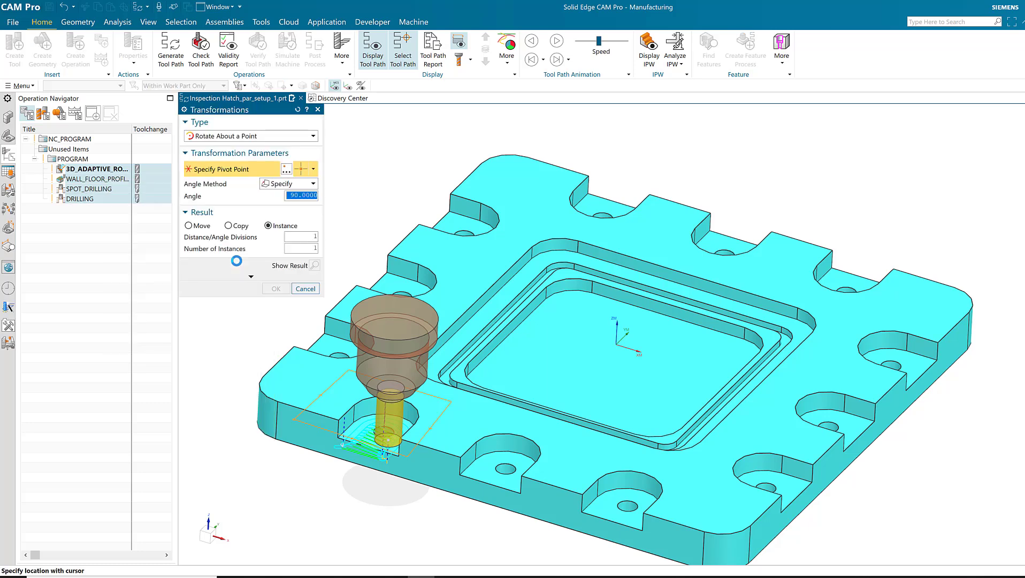
{"action": "left_click", "coordinate": [313, 137]}
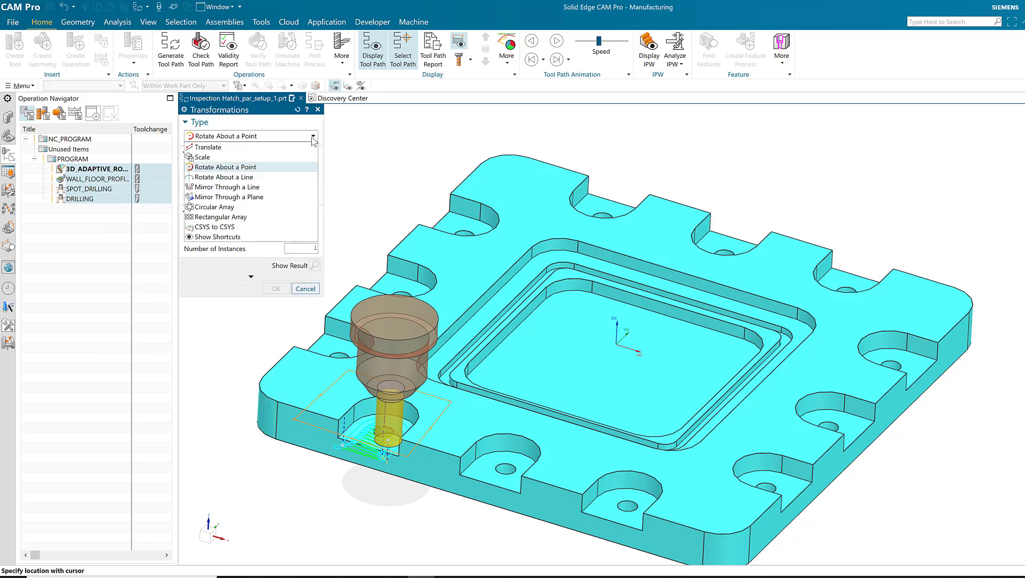
{"action": "left_click", "coordinate": [237, 148]}
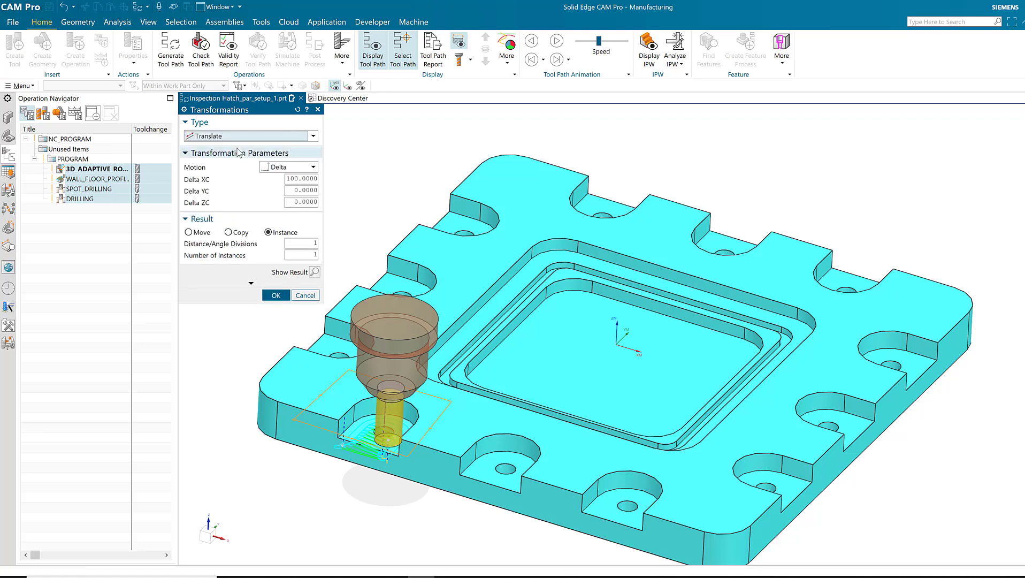
{"action": "left_click", "coordinate": [319, 255]}
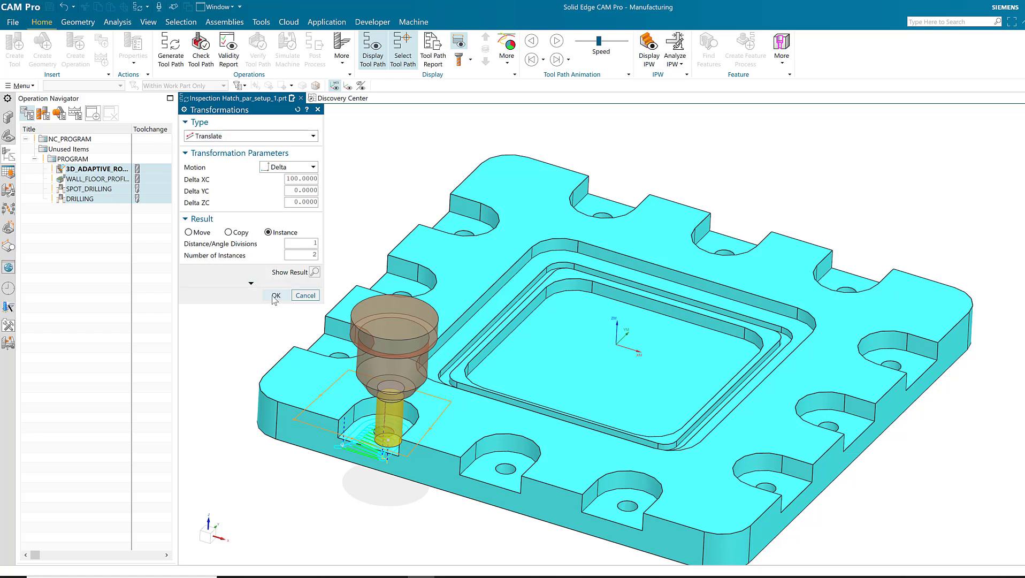
{"action": "left_click", "coordinate": [315, 272]}
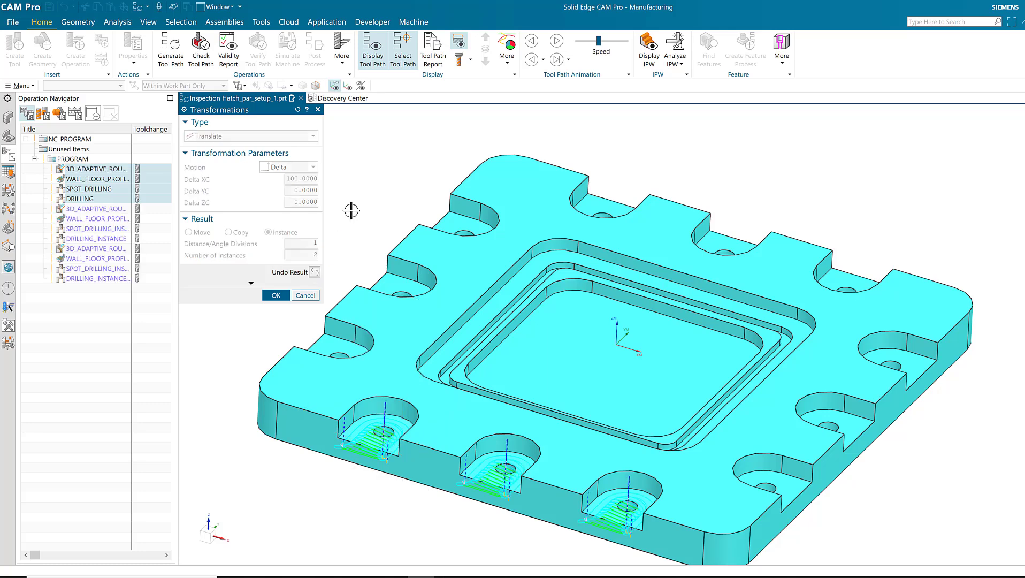
{"action": "left_click", "coordinate": [274, 295]}
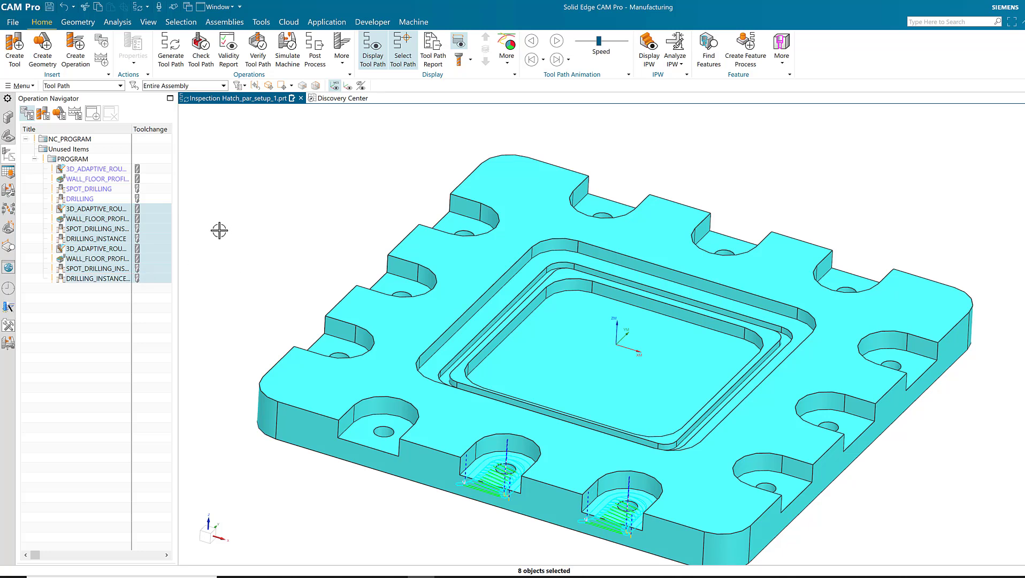
Mirror all operations of the three front pockets through the part's central plane at distance 0, as instances, onto the opposite edge.
{"action": "left_click", "coordinate": [115, 169]}
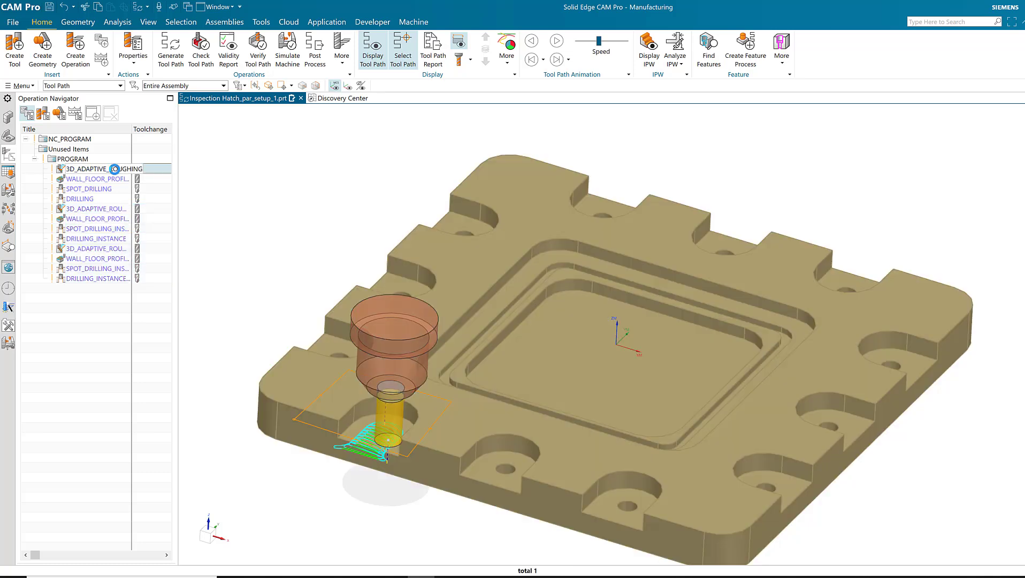
{"action": "left_click", "coordinate": [118, 279], "text": "shift"}
{"action": "right_click", "coordinate": [102, 205]}
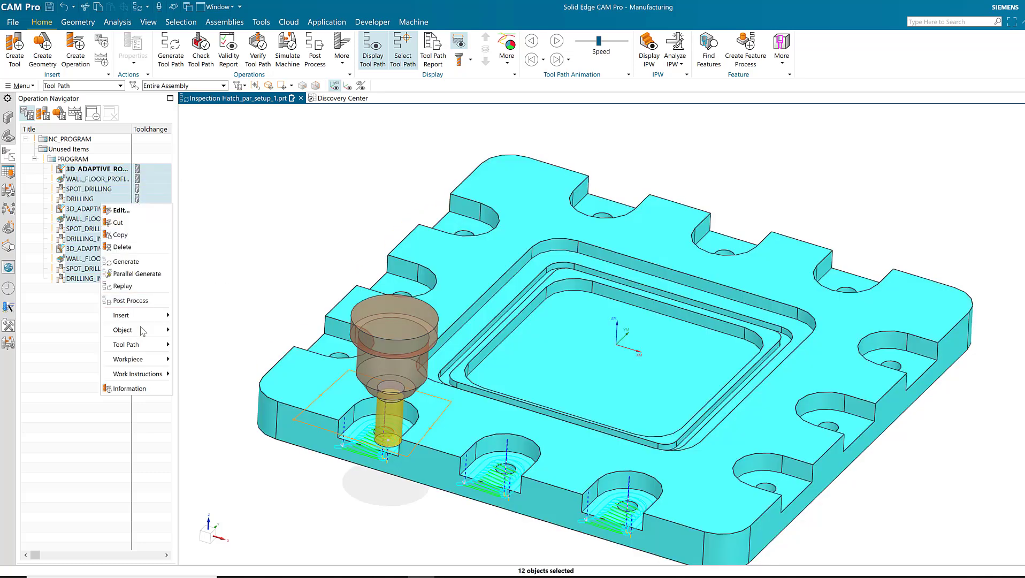
{"action": "mouse_move", "coordinate": [144, 332]}
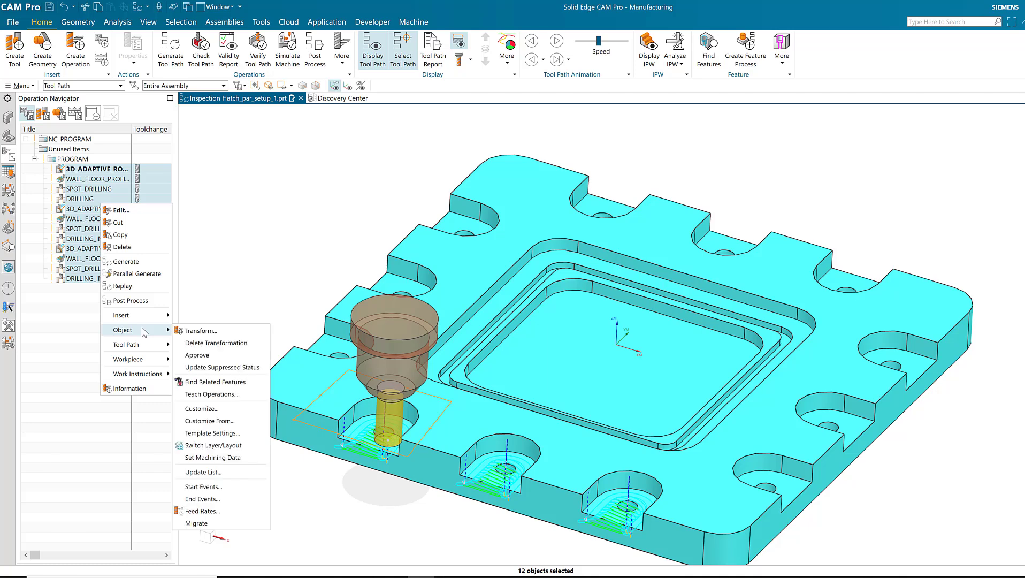
{"action": "left_click", "coordinate": [215, 330]}
{"action": "left_click", "coordinate": [280, 140]}
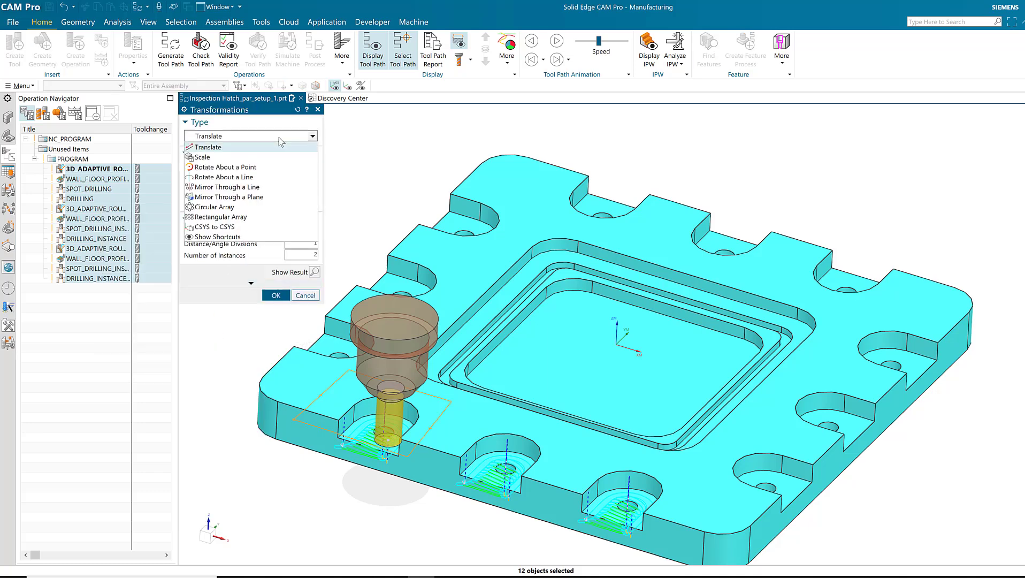
{"action": "left_click", "coordinate": [255, 197]}
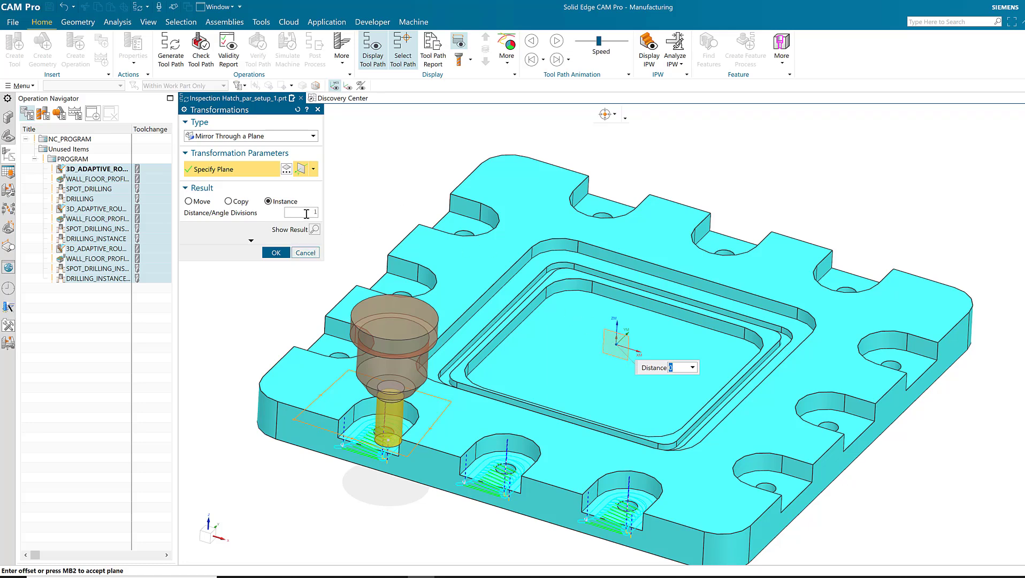
{"action": "left_click", "coordinate": [314, 229]}
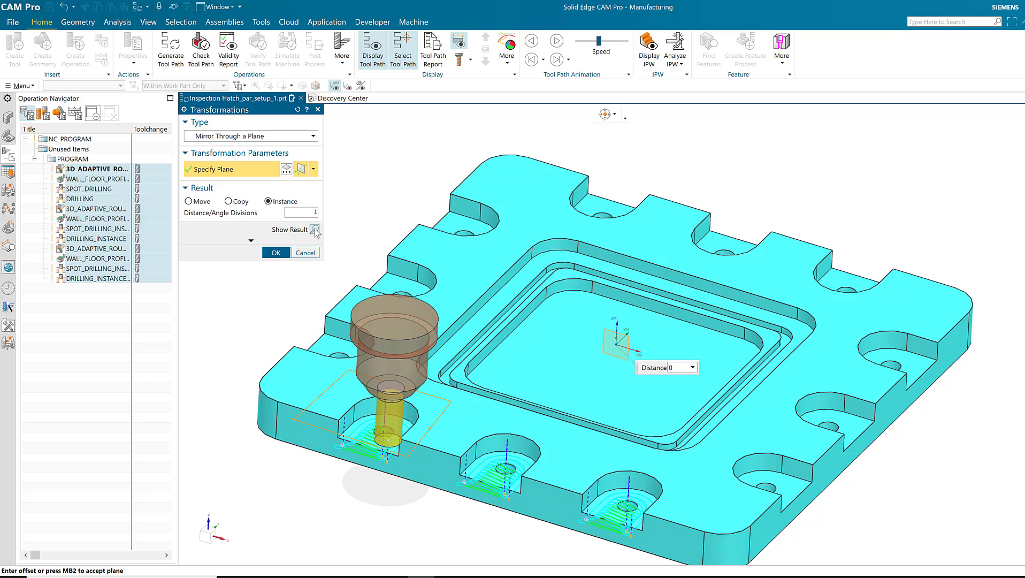
{"action": "left_click", "coordinate": [276, 253]}
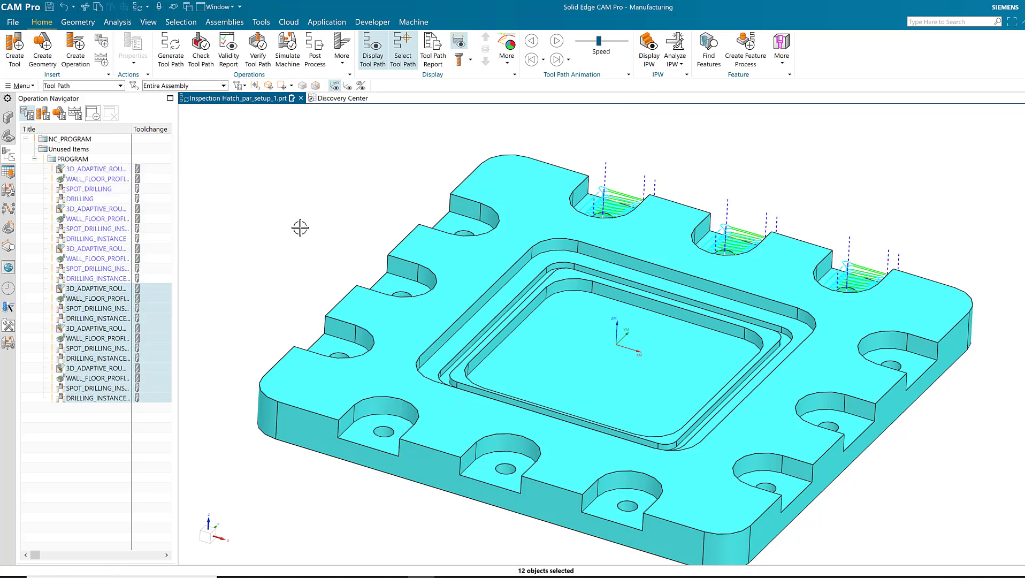
Rotate all operations in the program 90 degrees about the point 0, 0, 0 as one instance.
{"action": "left_click", "coordinate": [121, 171]}
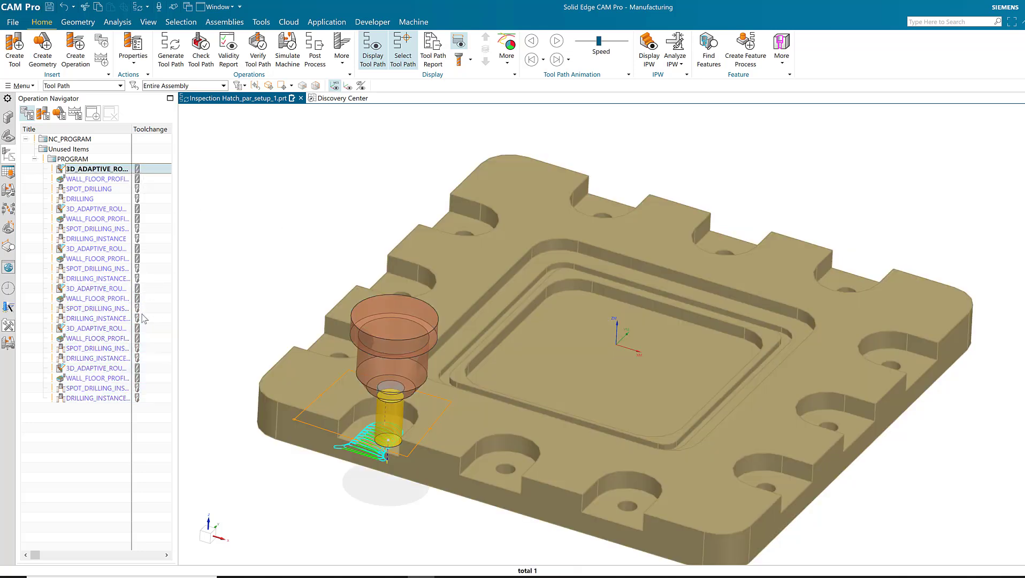
{"action": "left_click", "coordinate": [106, 398], "text": "shift"}
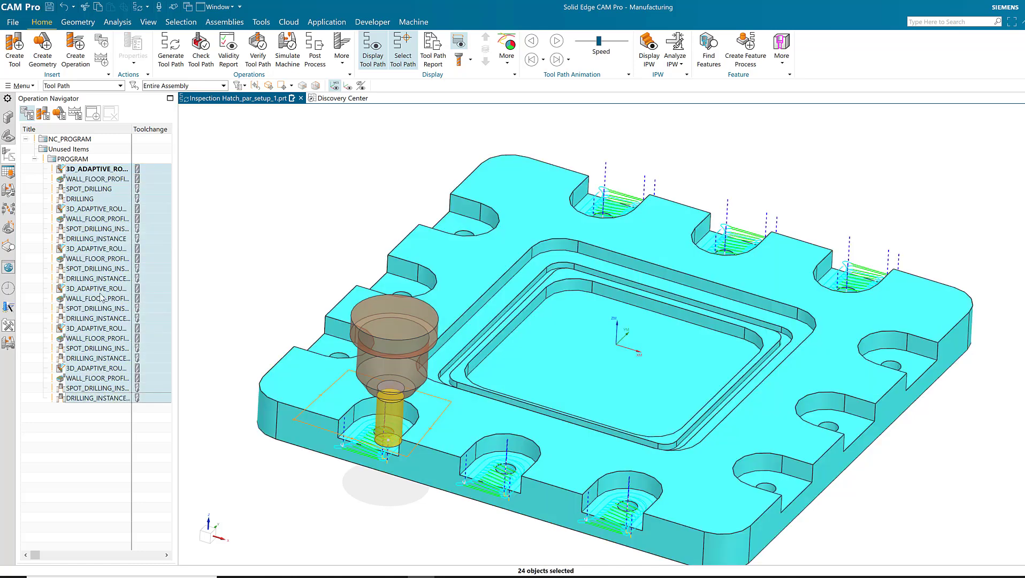
{"action": "right_click", "coordinate": [100, 246]}
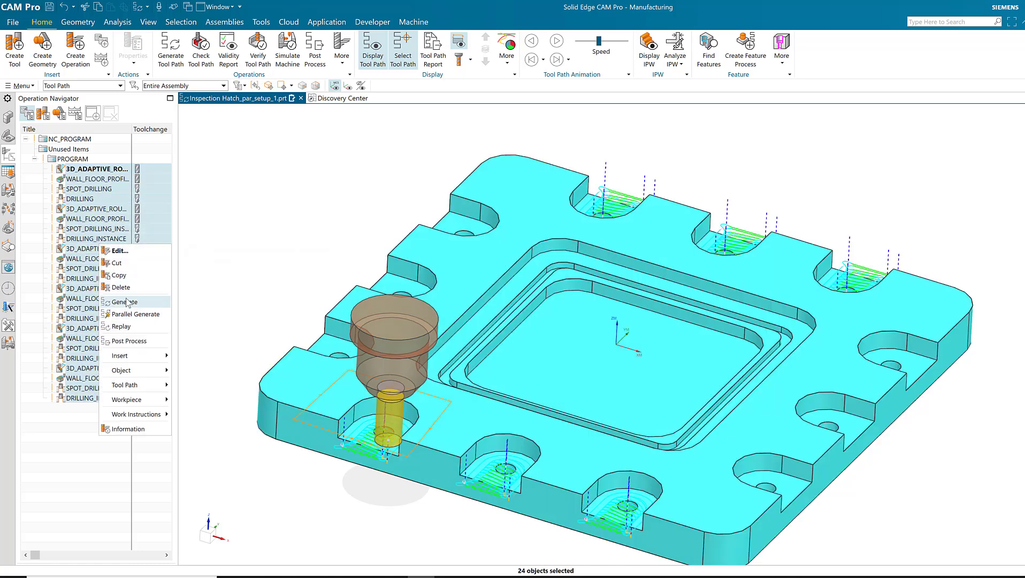
{"action": "mouse_move", "coordinate": [154, 370]}
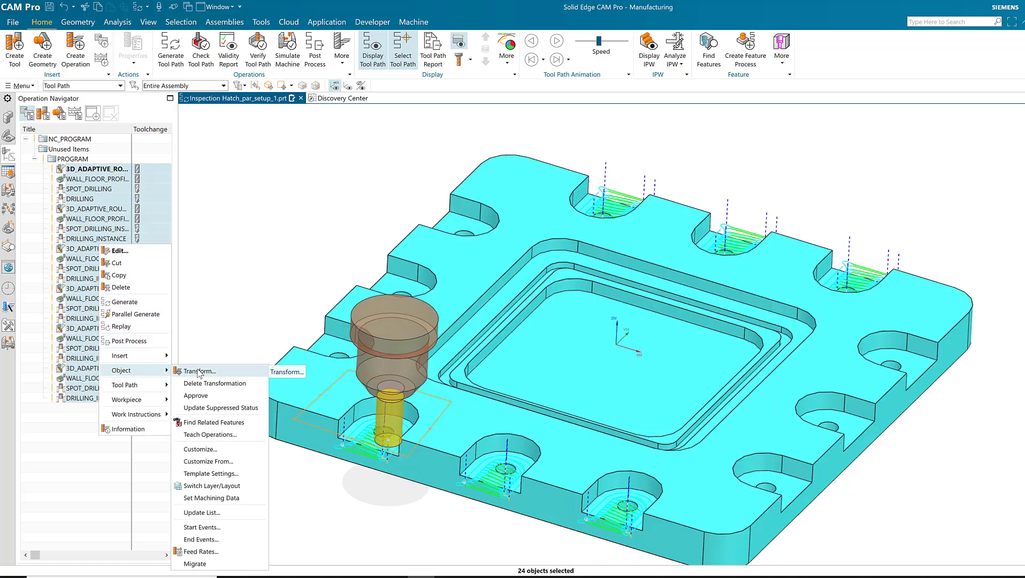
{"action": "left_click", "coordinate": [196, 373]}
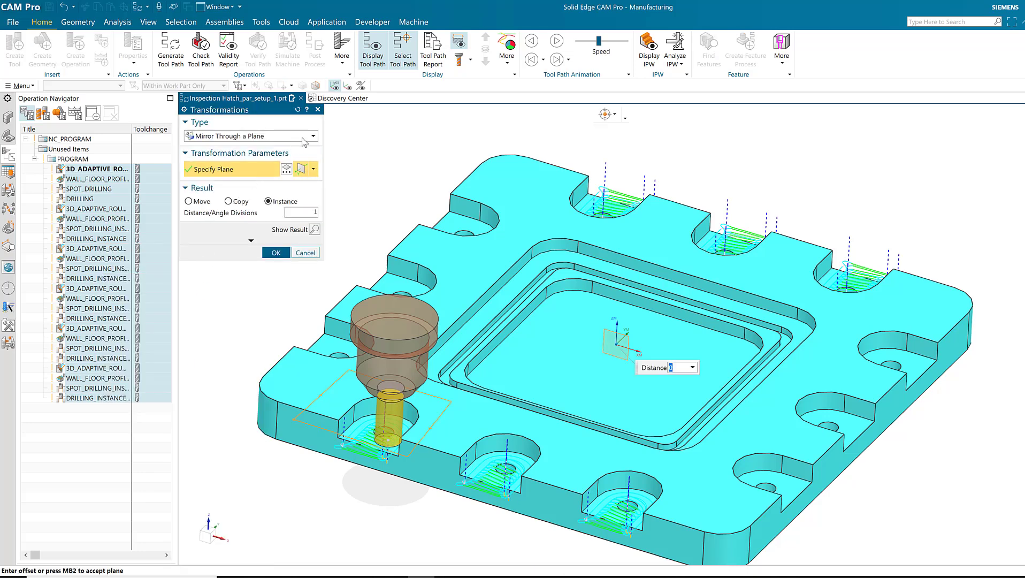
{"action": "left_click", "coordinate": [313, 136]}
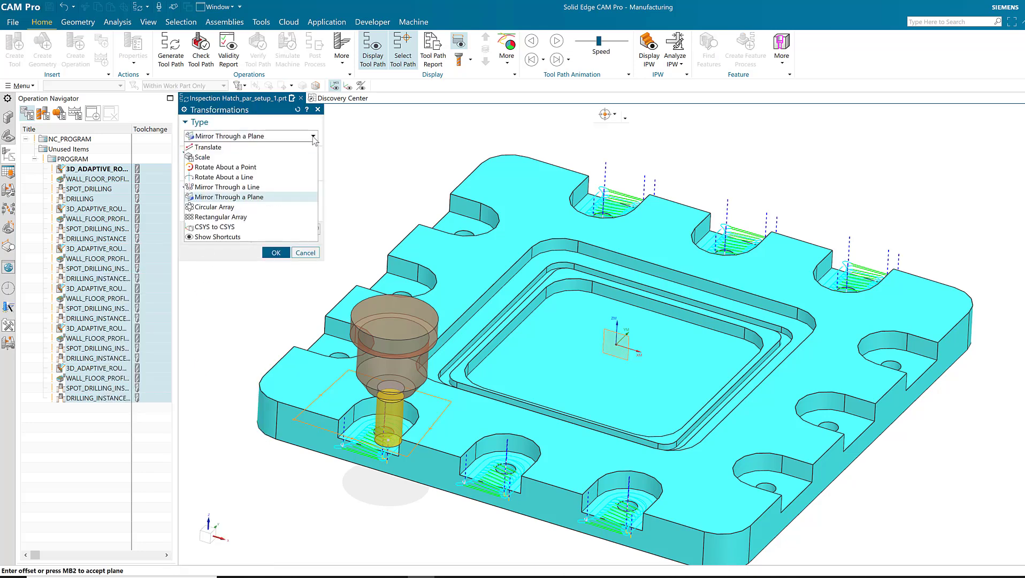
{"action": "left_click", "coordinate": [238, 167]}
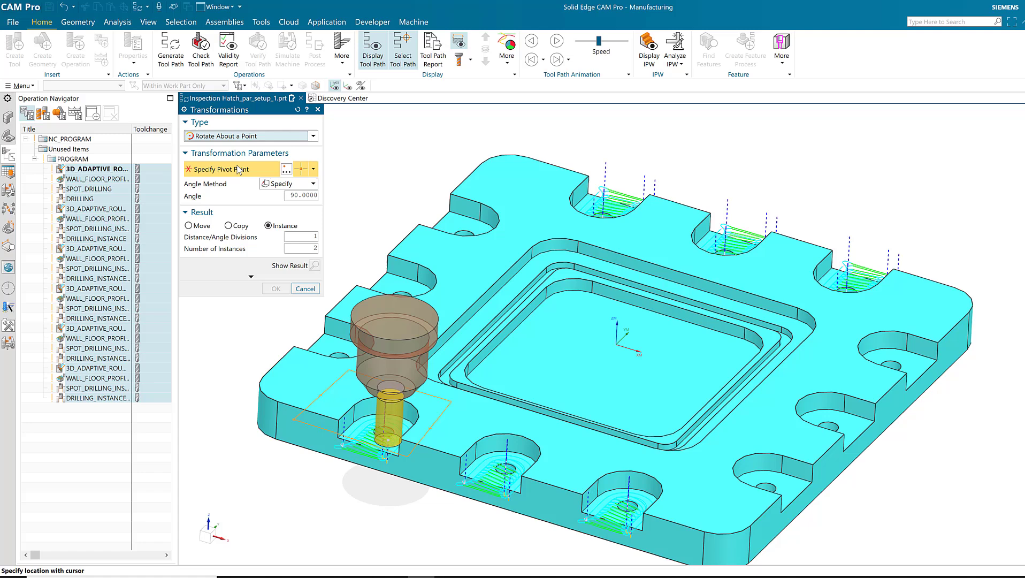
{"action": "left_click", "coordinate": [286, 170]}
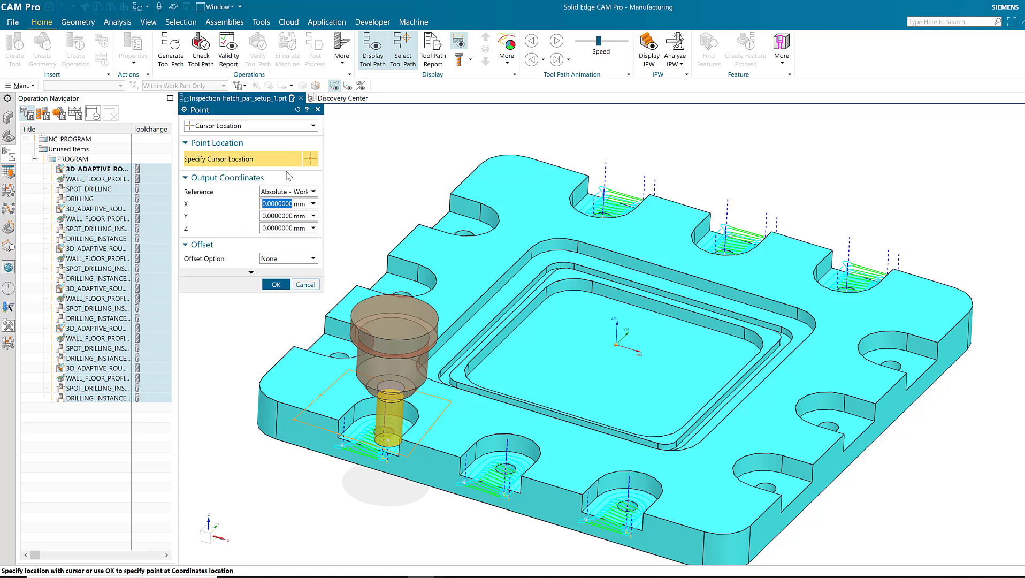
{"action": "left_click", "coordinate": [275, 284]}
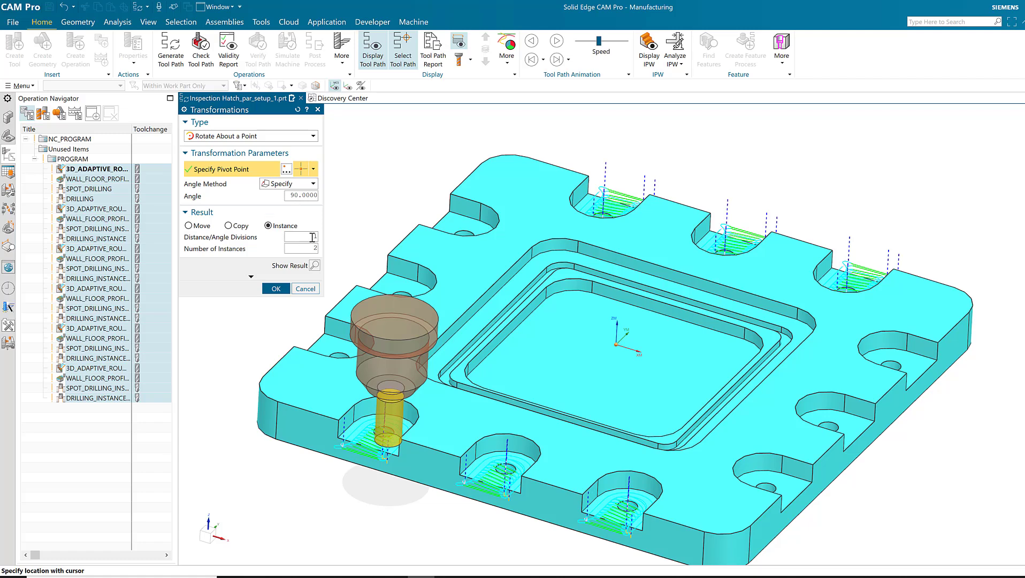
{"action": "left_click_drag", "start_coordinate": [312, 248], "coordinate": [330, 248]}
{"action": "left_click", "coordinate": [315, 265]}
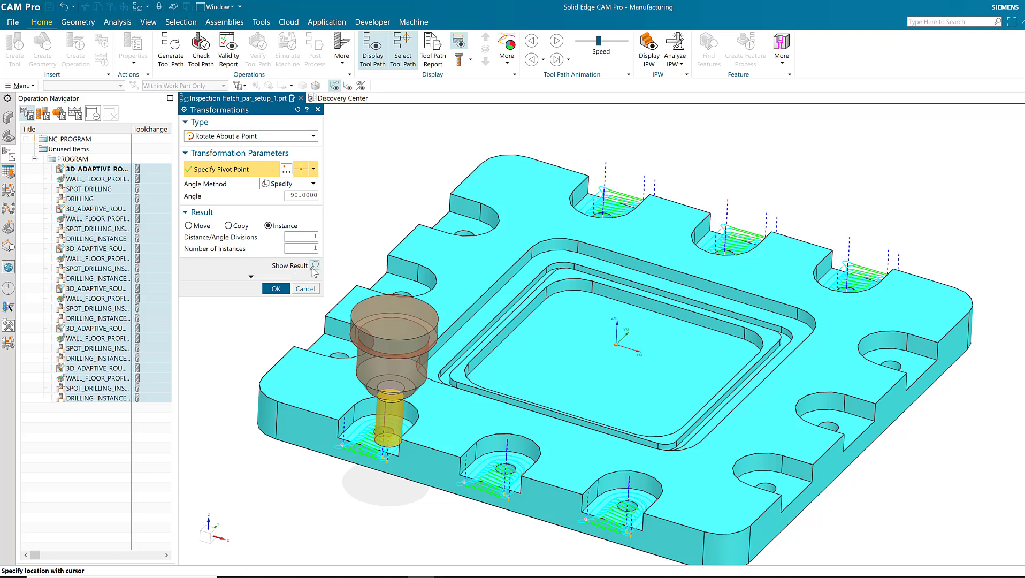
{"action": "left_click", "coordinate": [274, 288]}
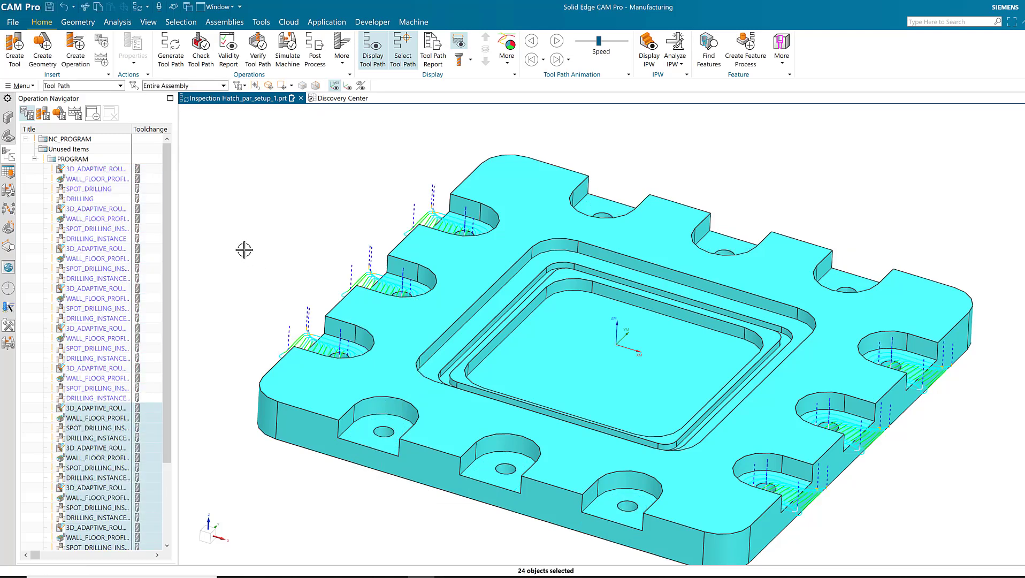
Set the original 3D_ADAPTIVE_ROUGHING operation's maximum stepover distance to 15% of the tool and regenerate its tool path.
{"action": "key", "text": "ctrl+f"}
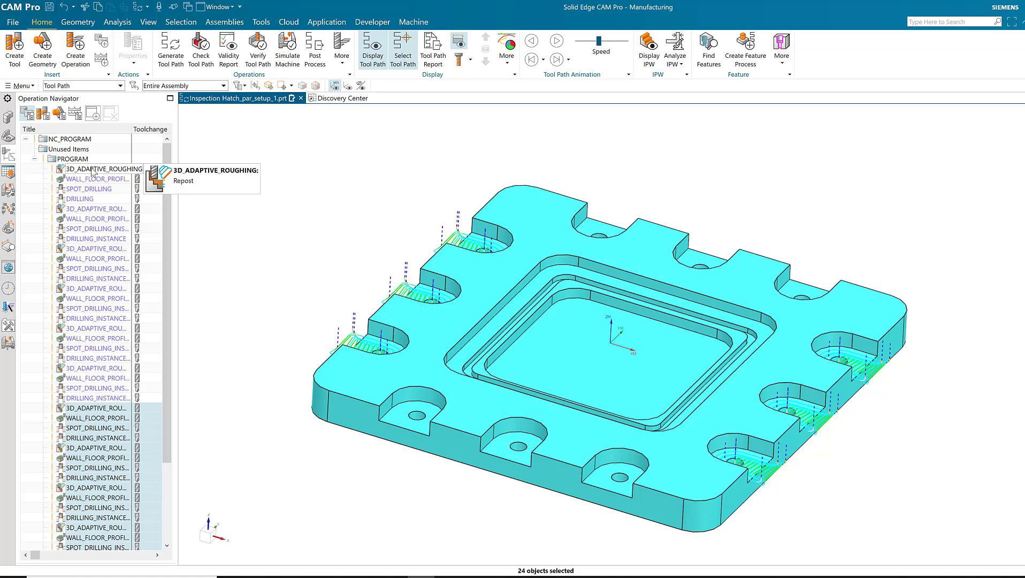
{"action": "left_click", "coordinate": [92, 170]}
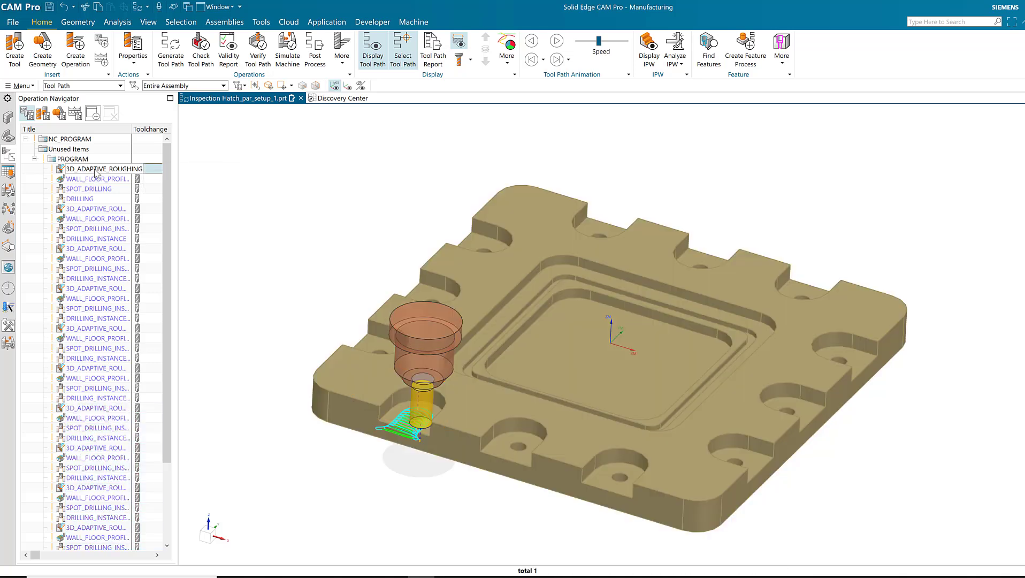
{"action": "double_click", "coordinate": [97, 170]}
{"action": "left_click", "coordinate": [436, 305]}
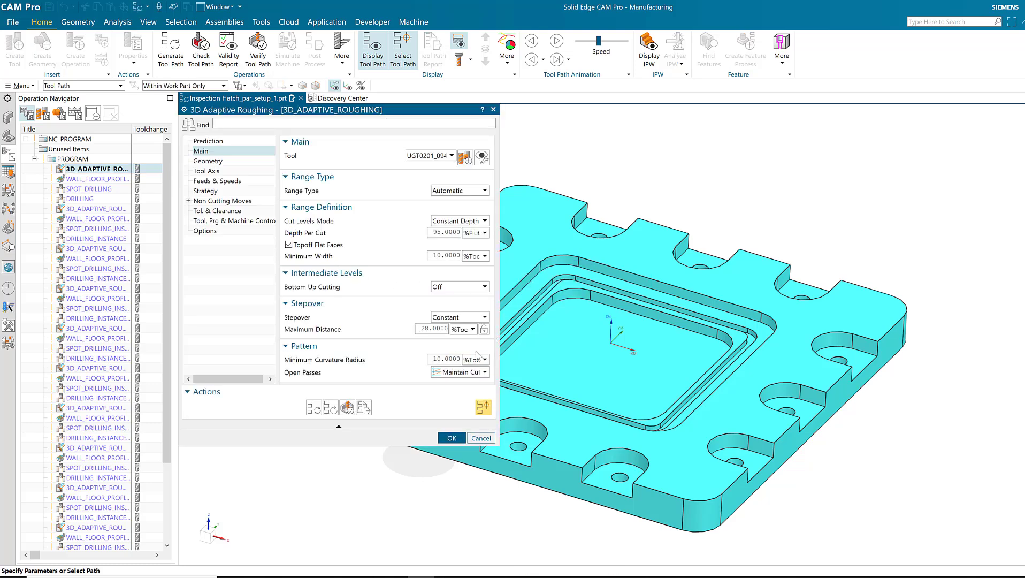
{"action": "double_click", "coordinate": [431, 328]}
{"action": "type", "text": "15"}
{"action": "left_click", "coordinate": [483, 406]}
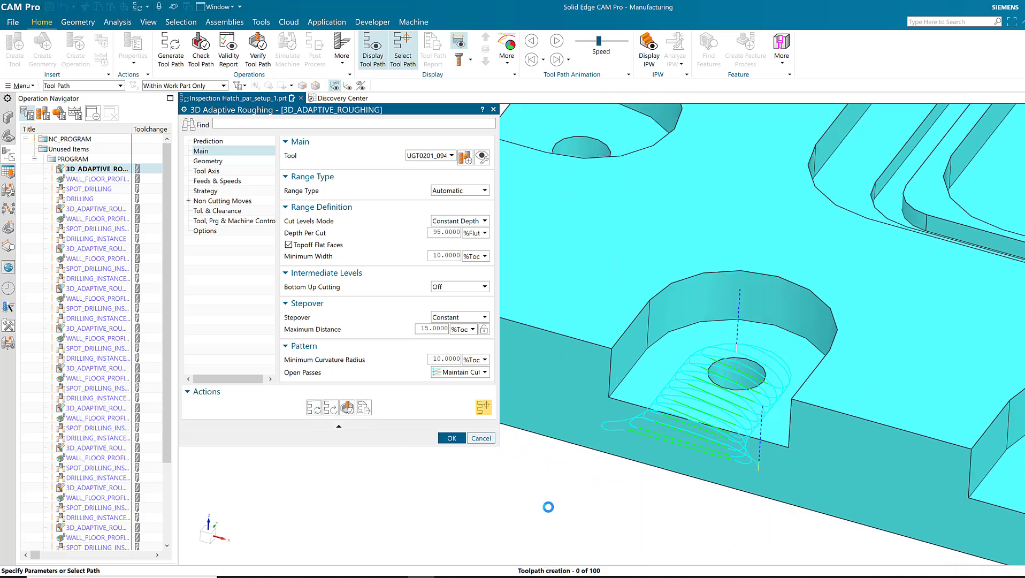
{"action": "middle_click", "coordinate": [542, 500]}
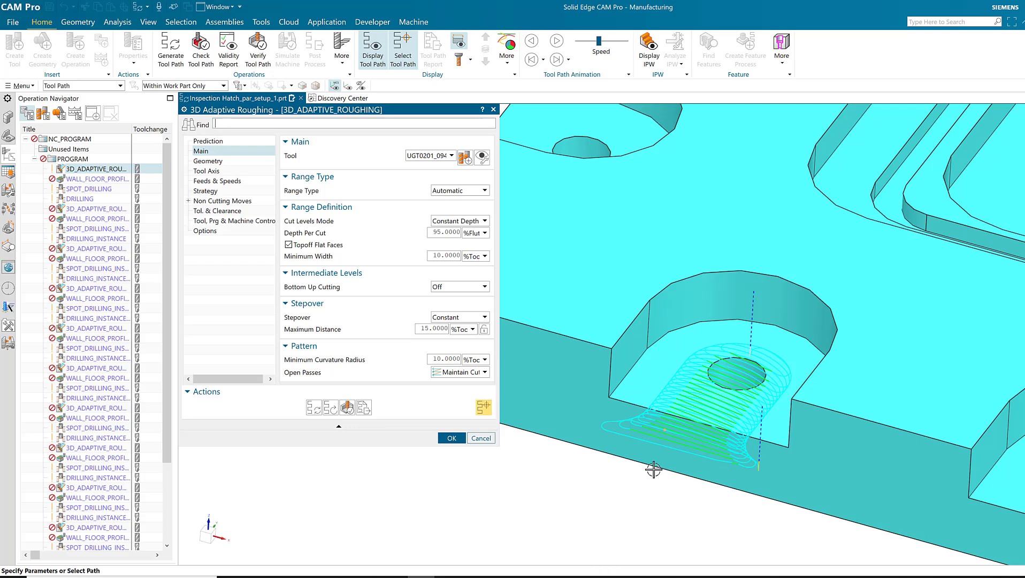
{"action": "left_click", "coordinate": [452, 437]}
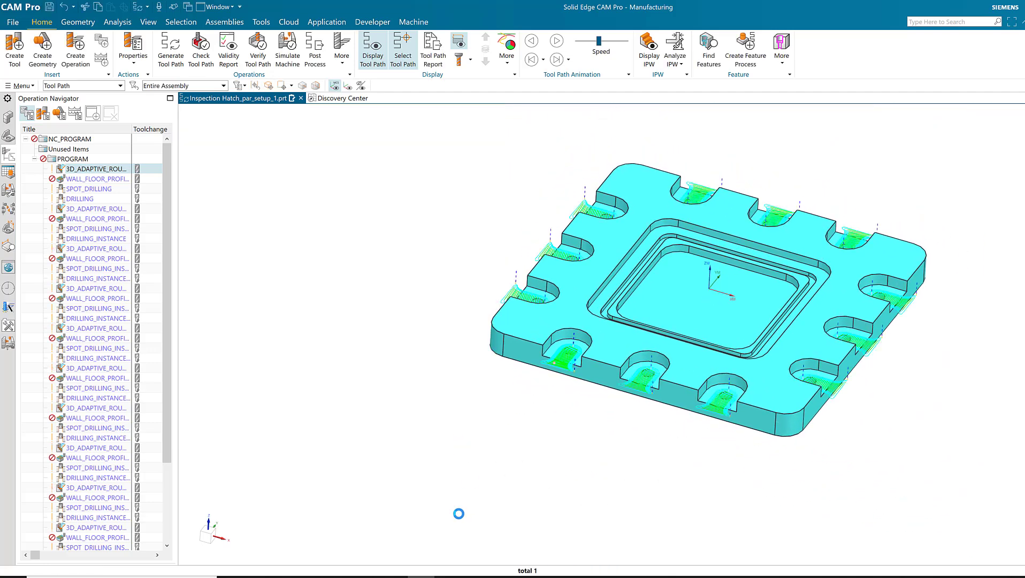